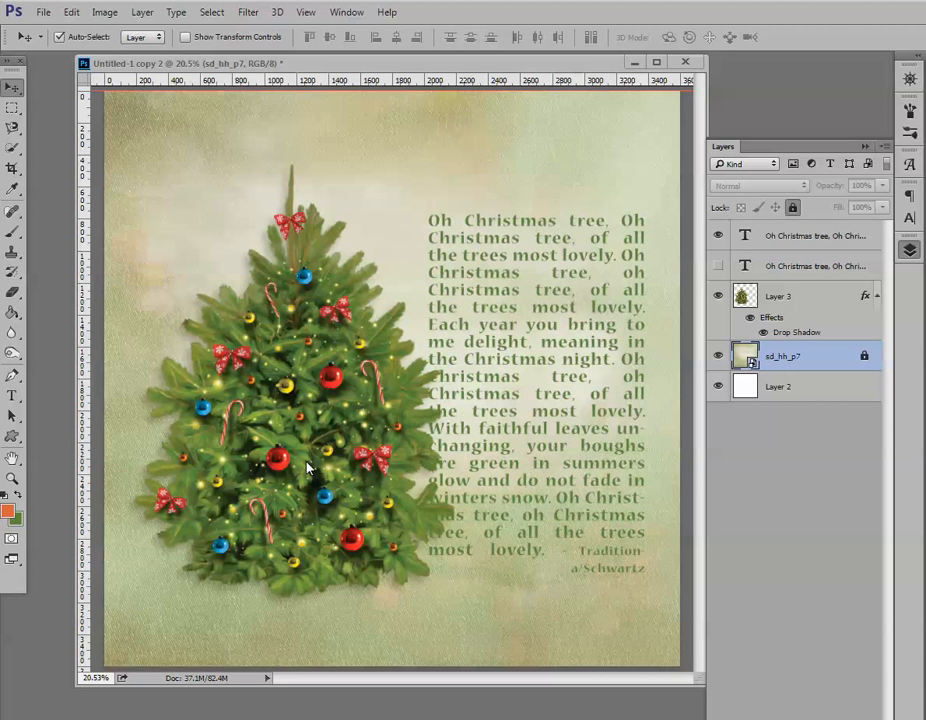
- Hide both Christmas lyric text layers and select the Christmas tree layer, Layer 3
{"action": "left_click", "coordinate": [718, 236]}
{"action": "left_click", "coordinate": [720, 266]}
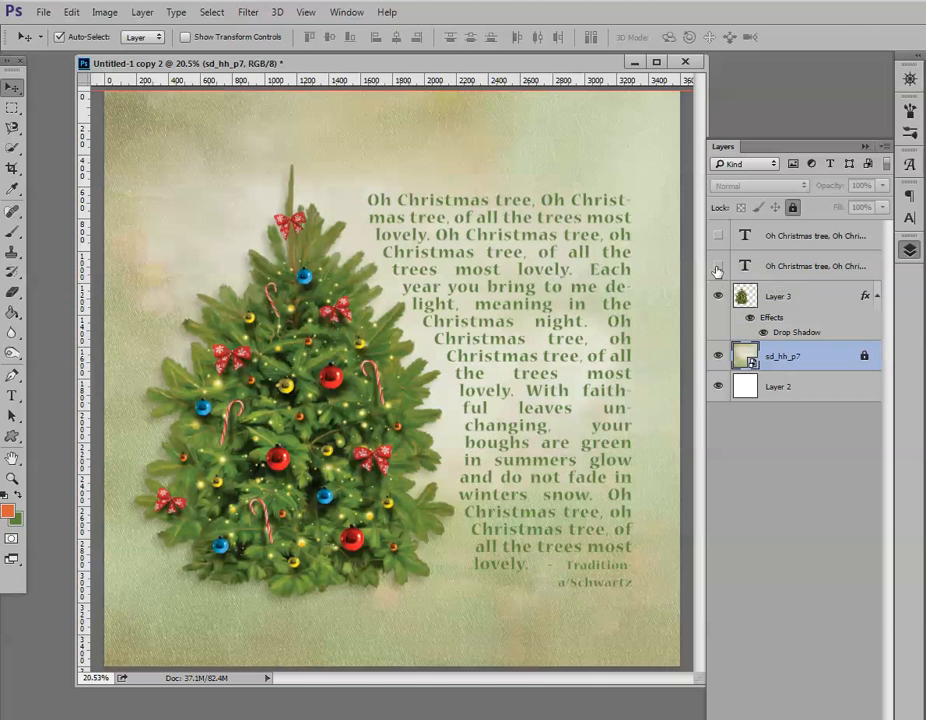
{"action": "left_click", "coordinate": [720, 266]}
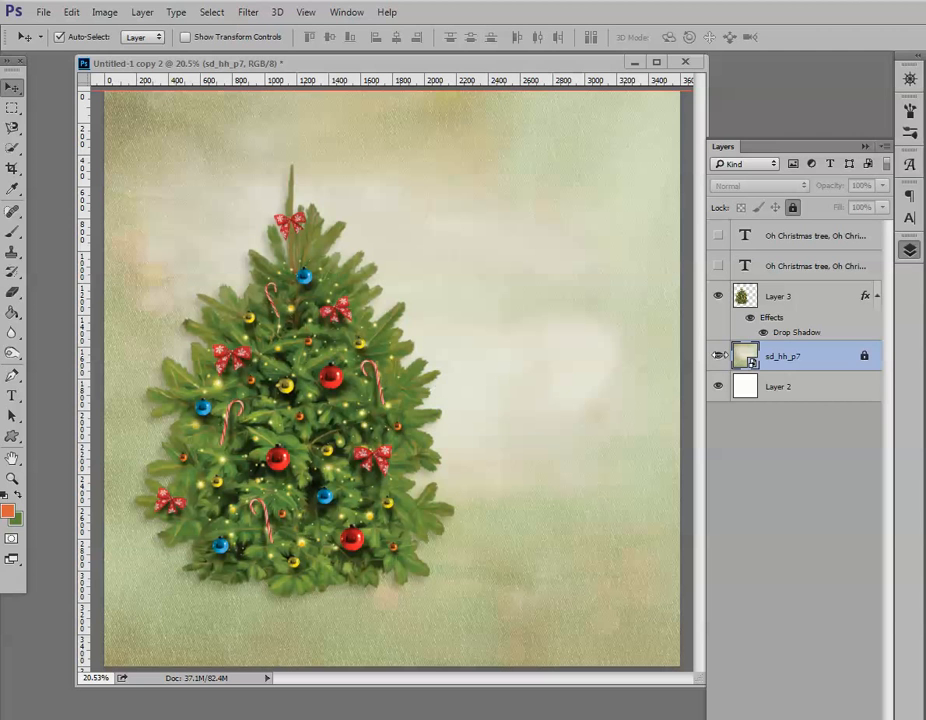
{"action": "left_click", "coordinate": [790, 300]}
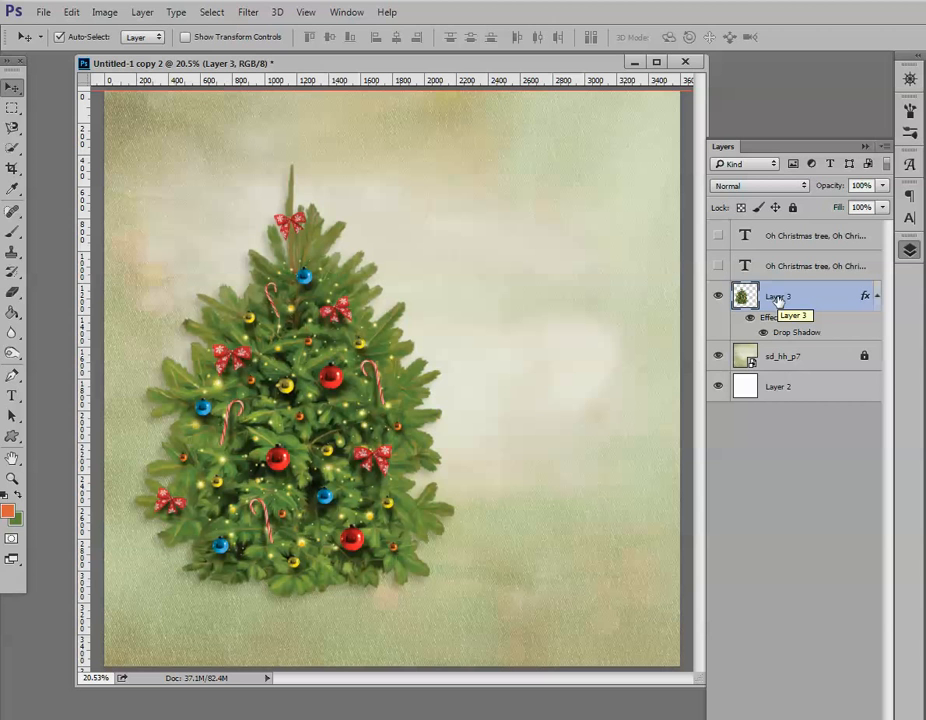
- Draw a curved Pen tool path in Path mode, following the tree's right edge from beside its tip down to the lowest branches
{"action": "left_click", "coordinate": [12, 377]}
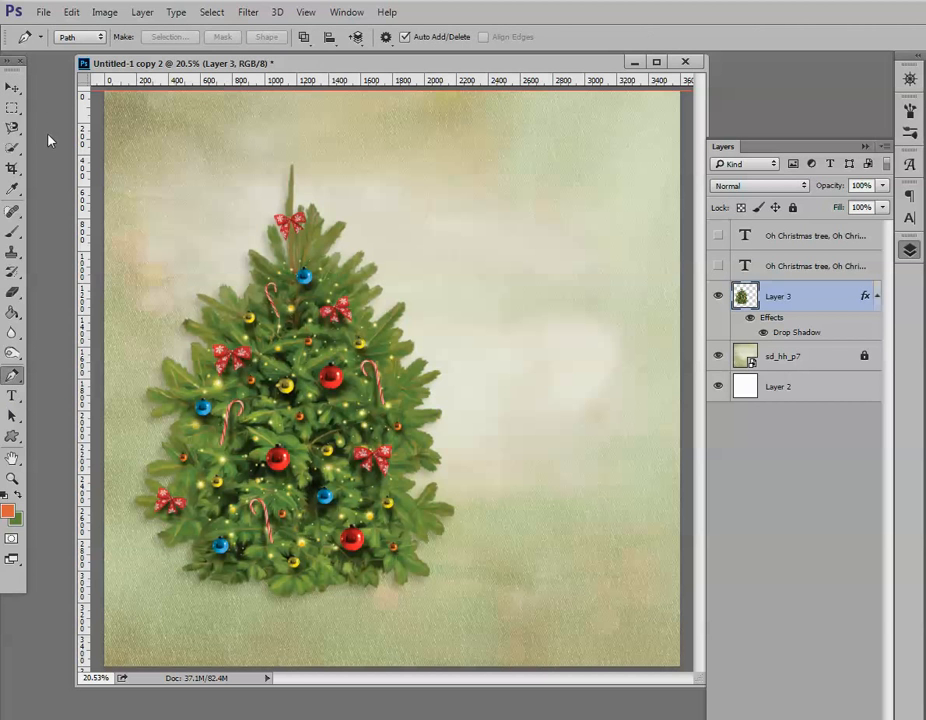
{"action": "left_click", "coordinate": [100, 40]}
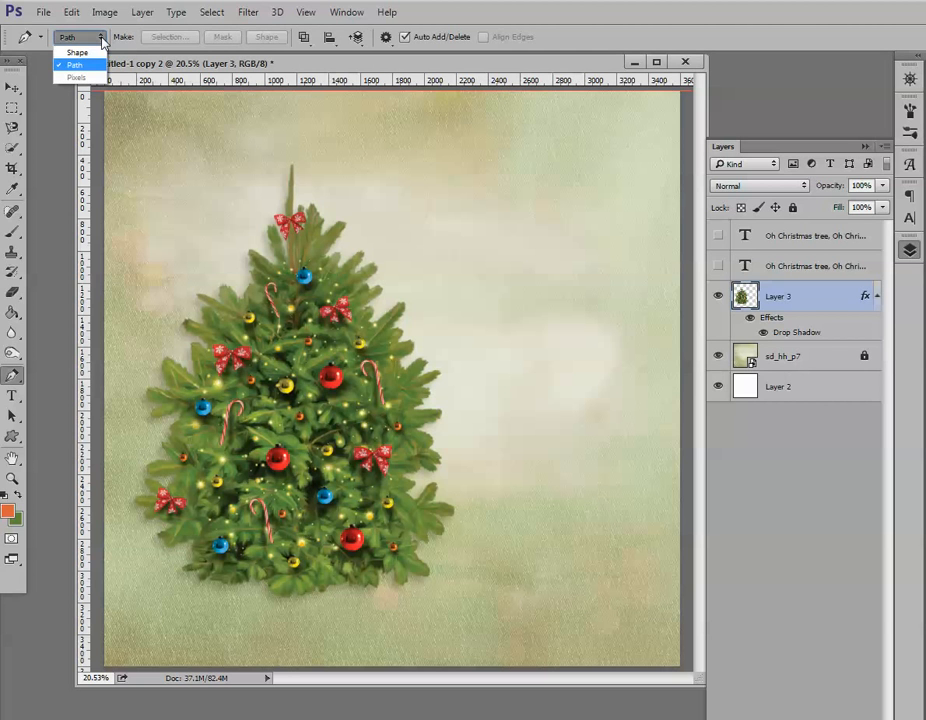
{"action": "left_click", "coordinate": [75, 64]}
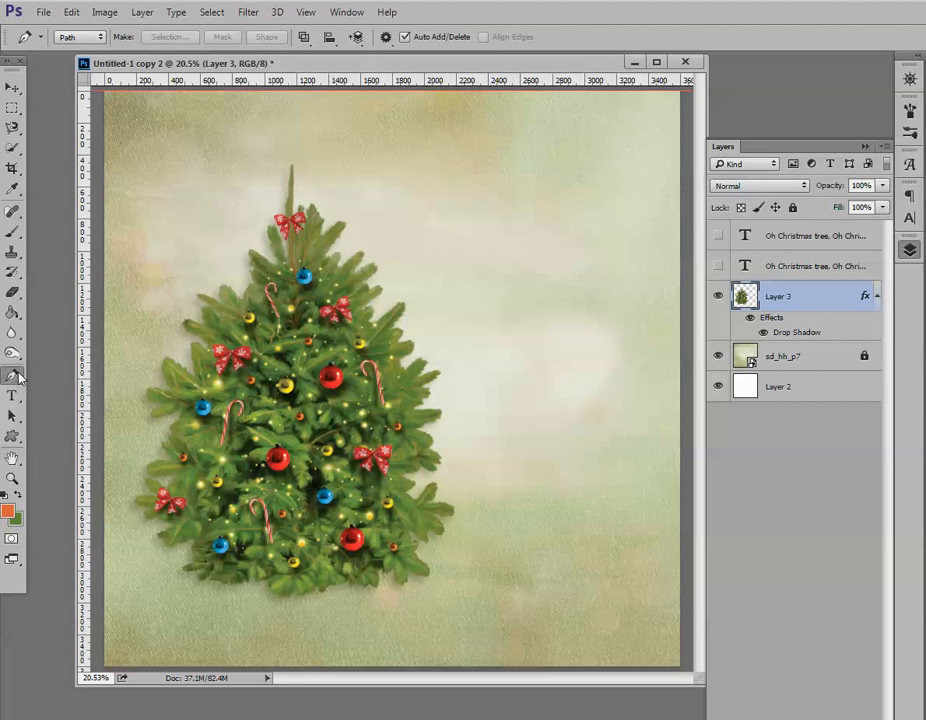
{"action": "left_click", "coordinate": [329, 167]}
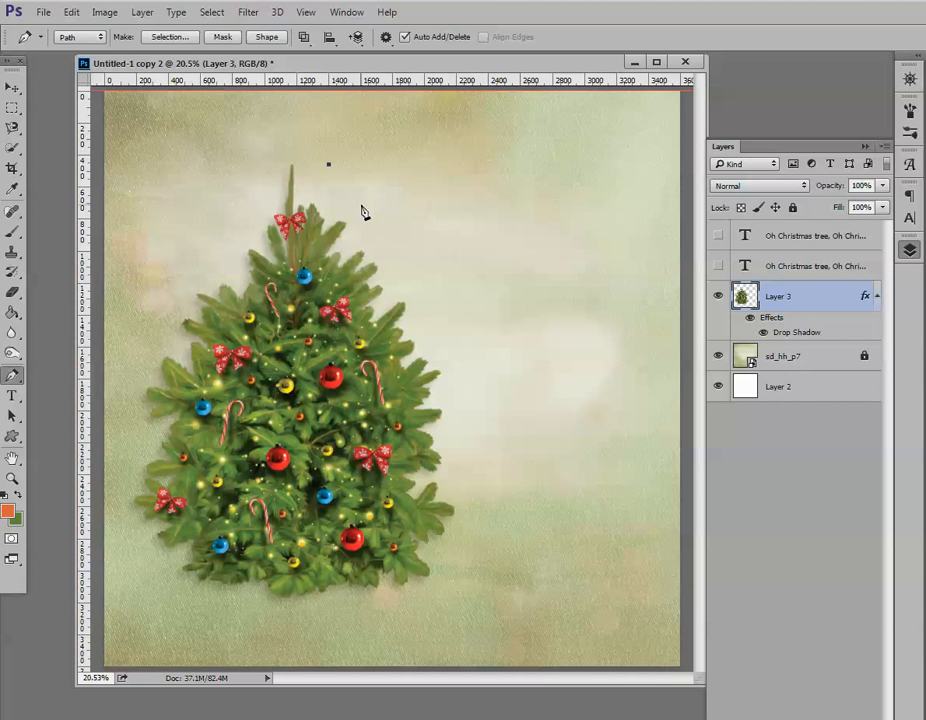
{"action": "left_click", "coordinate": [362, 208]}
{"action": "mouse_move", "coordinate": [362, 206]}
{"action": "left_mouse_down"}
{"action": "mouse_move", "coordinate": [361, 217]}
{"action": "mouse_move", "coordinate": [373, 215]}
{"action": "mouse_move", "coordinate": [353, 222]}
{"action": "left_mouse_up"}
{"action": "left_click_drag", "start_coordinate": [353, 222], "coordinate": [373, 219]}
{"action": "left_click", "coordinate": [398, 264]}
{"action": "left_click_drag", "start_coordinate": [402, 260], "coordinate": [405, 267]}
{"action": "left_click", "coordinate": [418, 298]}
{"action": "left_click_drag", "start_coordinate": [445, 328], "coordinate": [446, 566]}
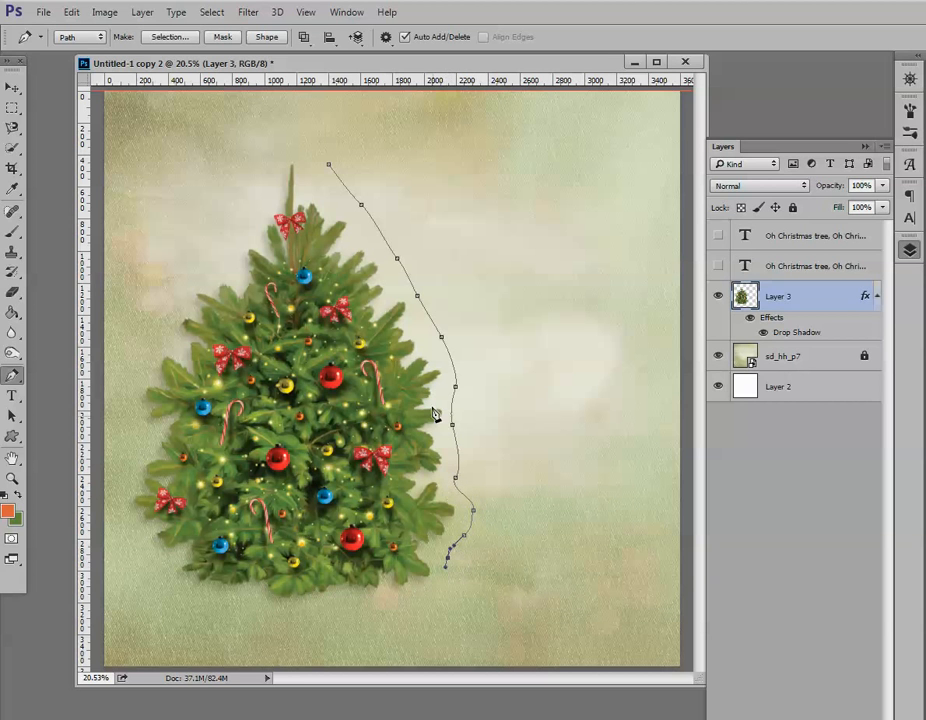
- Delete the third anchor point of the tree-edge path and add a replacement slightly higher that bends the curve near the upper branches
{"action": "right_click", "coordinate": [397, 261]}
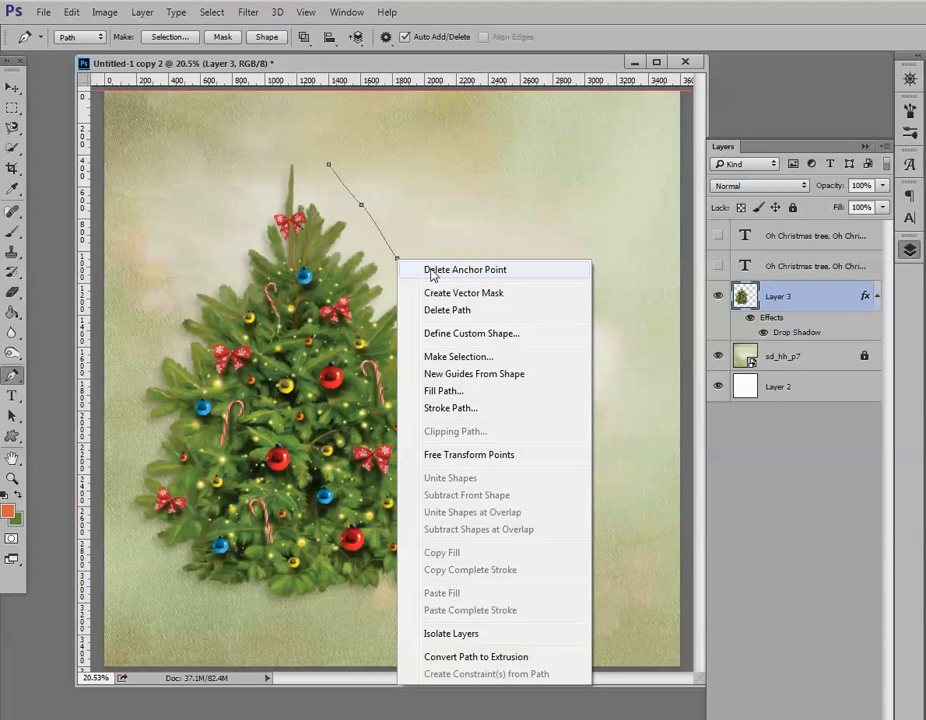
{"action": "left_click", "coordinate": [431, 273]}
{"action": "left_click", "coordinate": [391, 247]}
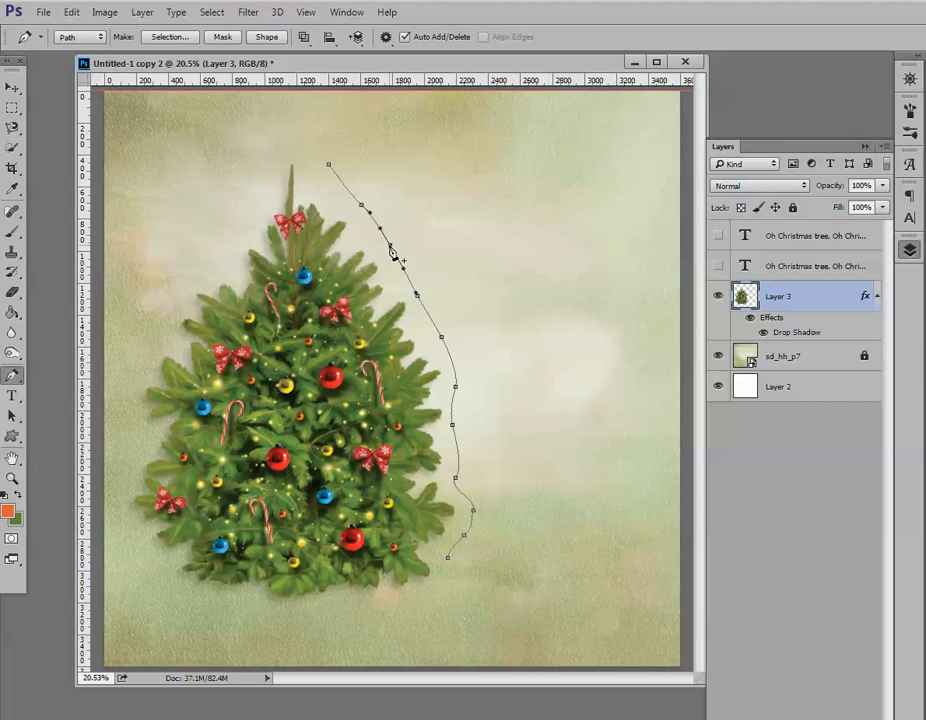
{"action": "key", "text": "ctrl+z"}
{"action": "left_click_drag", "start_coordinate": [391, 248], "coordinate": [389, 247]}
{"action": "left_click", "coordinate": [388, 244]}
{"action": "key", "text": "ctrl+z"}
{"action": "left_click_drag", "start_coordinate": [388, 243], "coordinate": [390, 263]}
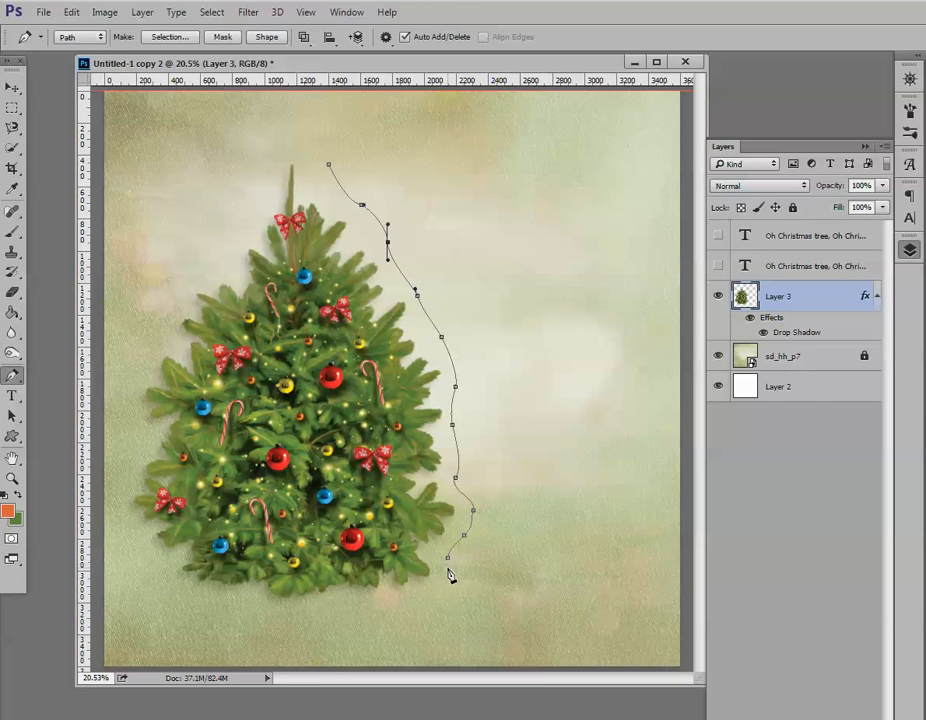
- Extend the path below the tree, across to the right and up, and close it at its starting point
{"action": "left_click_drag", "start_coordinate": [448, 570], "coordinate": [450, 585]}
{"action": "left_click", "coordinate": [626, 572]}
{"action": "left_click", "coordinate": [625, 167]}
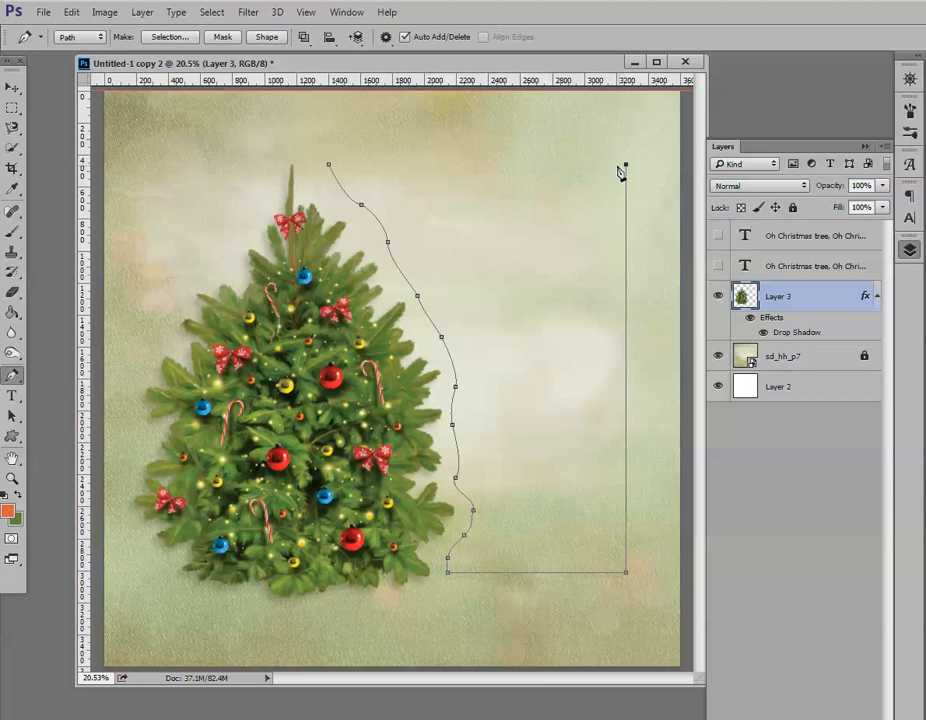
{"action": "left_click", "coordinate": [329, 165]}
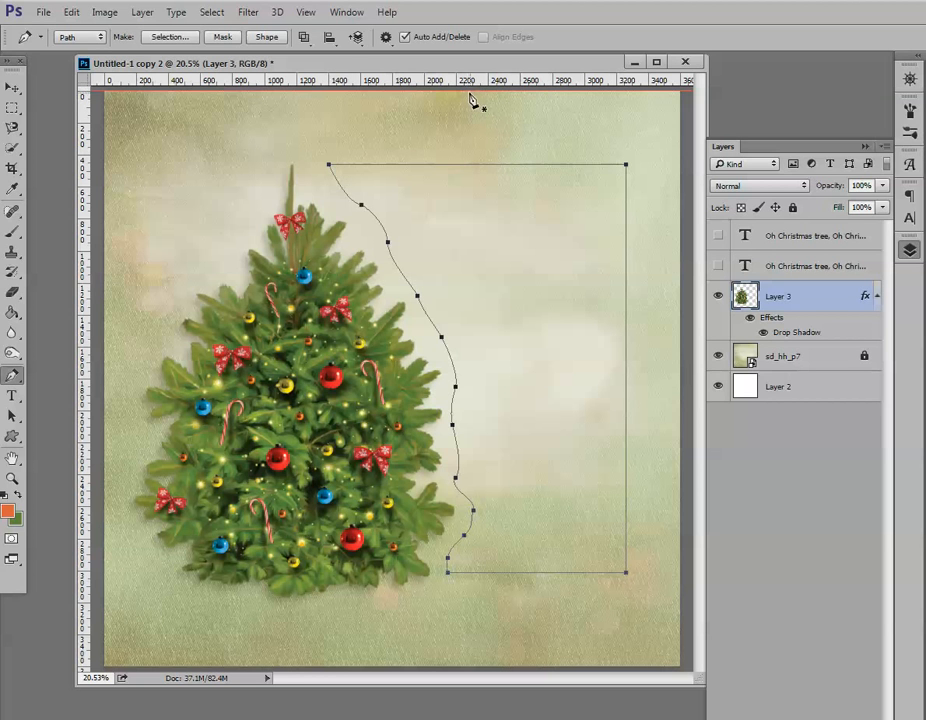
- Nudge the path's upper-right anchor slightly inward using the horizontal guide as a reference, and remove the guide from the canvas
{"action": "left_click", "coordinate": [12, 88]}
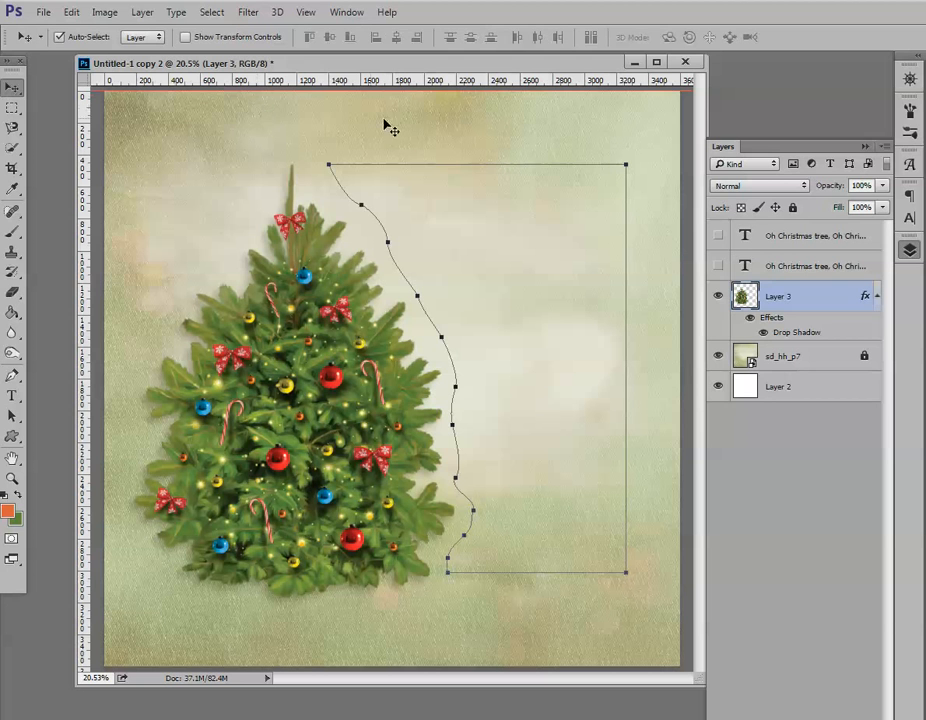
{"action": "left_click_drag", "start_coordinate": [451, 95], "coordinate": [466, 157]}
{"action": "left_click", "coordinate": [460, 92]}
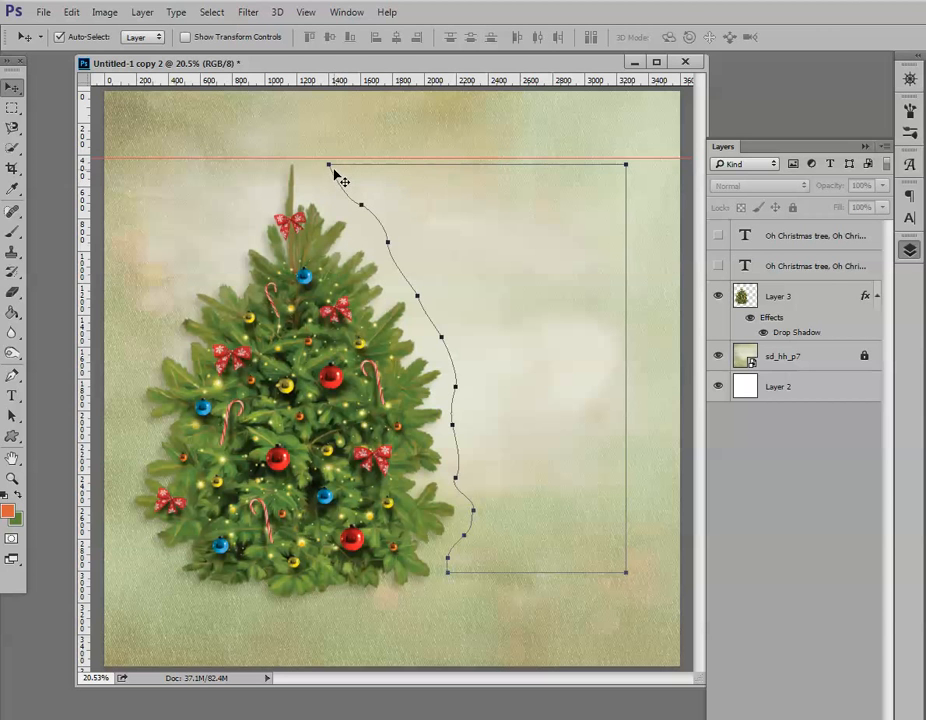
{"action": "key", "text": "ctrl"}
{"action": "mouse_move", "coordinate": [627, 167]}
{"action": "left_mouse_down"}
{"action": "mouse_move", "coordinate": [614, 186]}
{"action": "mouse_move", "coordinate": [621, 164]}
{"action": "left_mouse_up"}
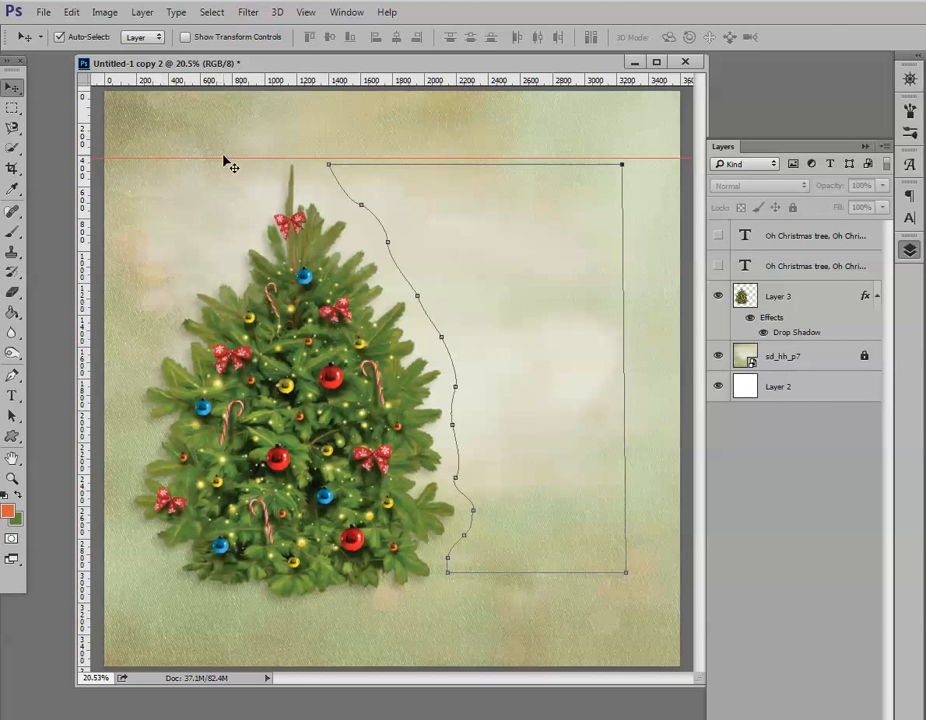
{"action": "left_click_drag", "start_coordinate": [225, 158], "coordinate": [247, 60]}
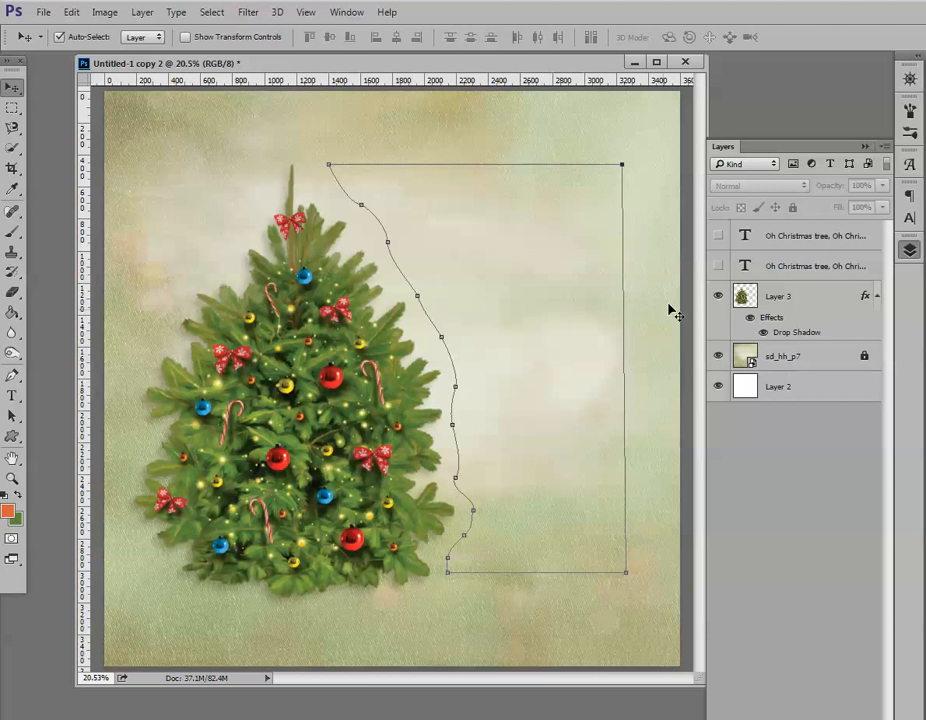
- Display the paragraph settings to examine the alignment and justification options
{"action": "left_click", "coordinate": [910, 197]}
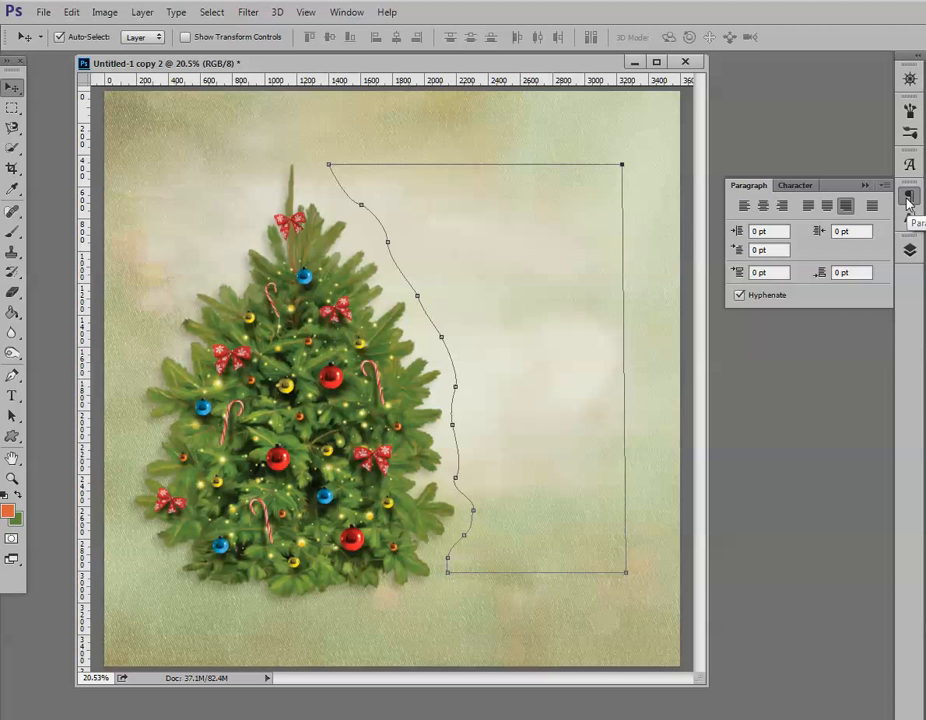
{"action": "left_click", "coordinate": [357, 16]}
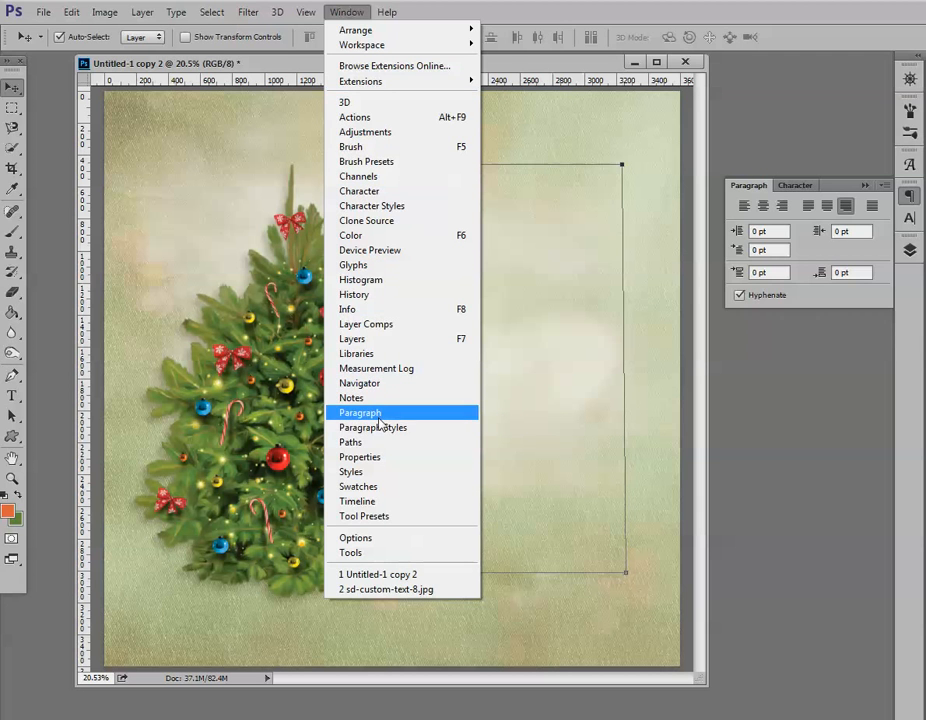
{"action": "left_click", "coordinate": [909, 196]}
{"action": "left_click", "coordinate": [909, 197]}
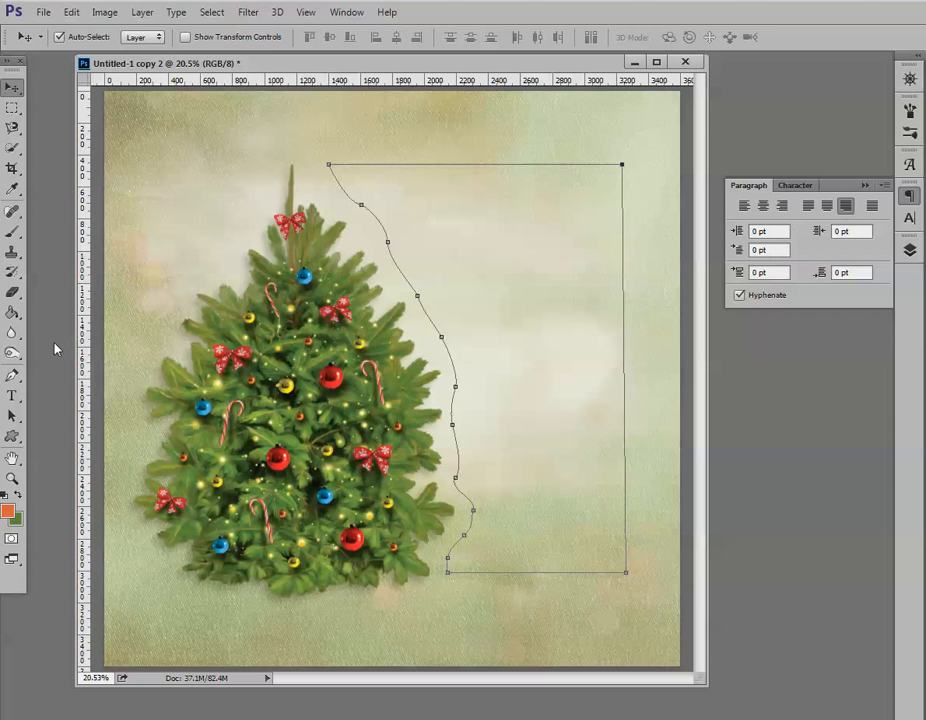
- Enter area text inside the closed path: "Oh Christmas treee, Oh Christmas tree, Oh Christmas tree, Oh Christmas tree"
{"action": "left_click", "coordinate": [13, 396]}
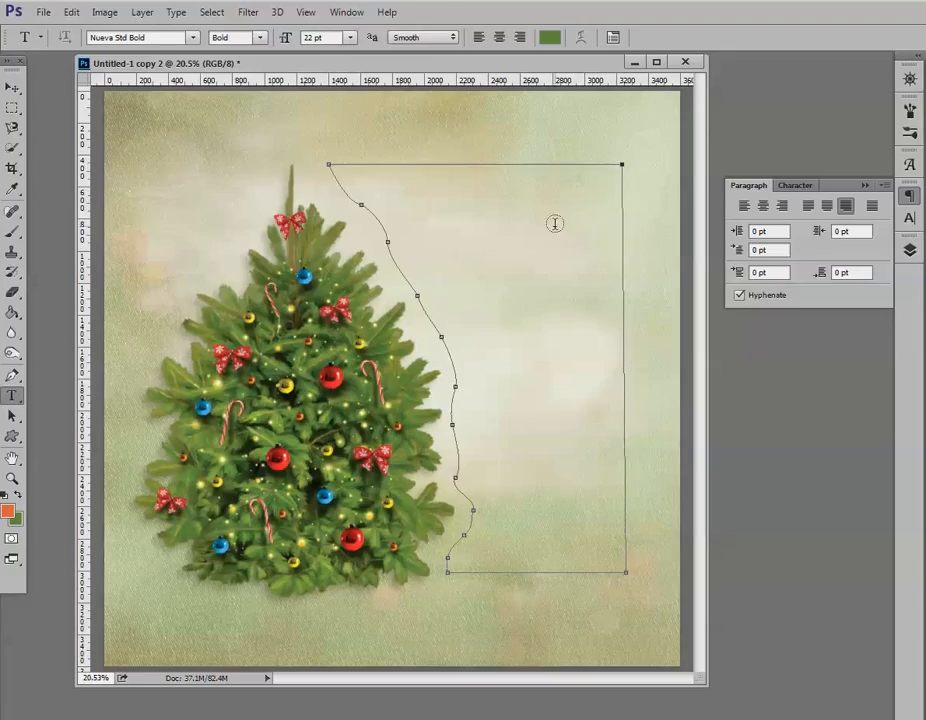
{"action": "left_click", "coordinate": [607, 186]}
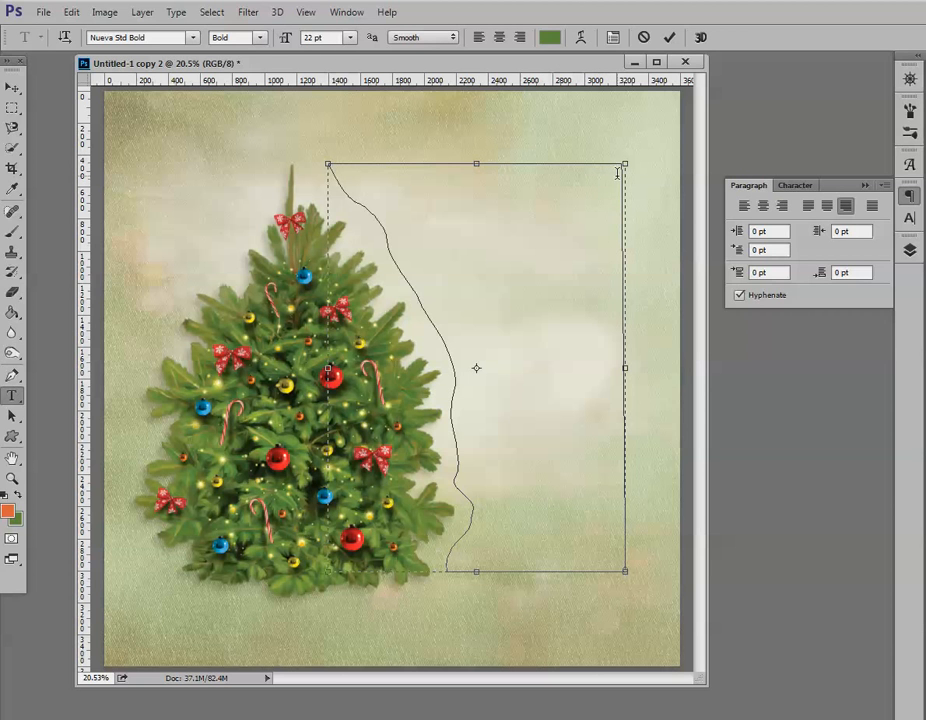
{"action": "type", "text": "Oh Christmas treee, Oh"}
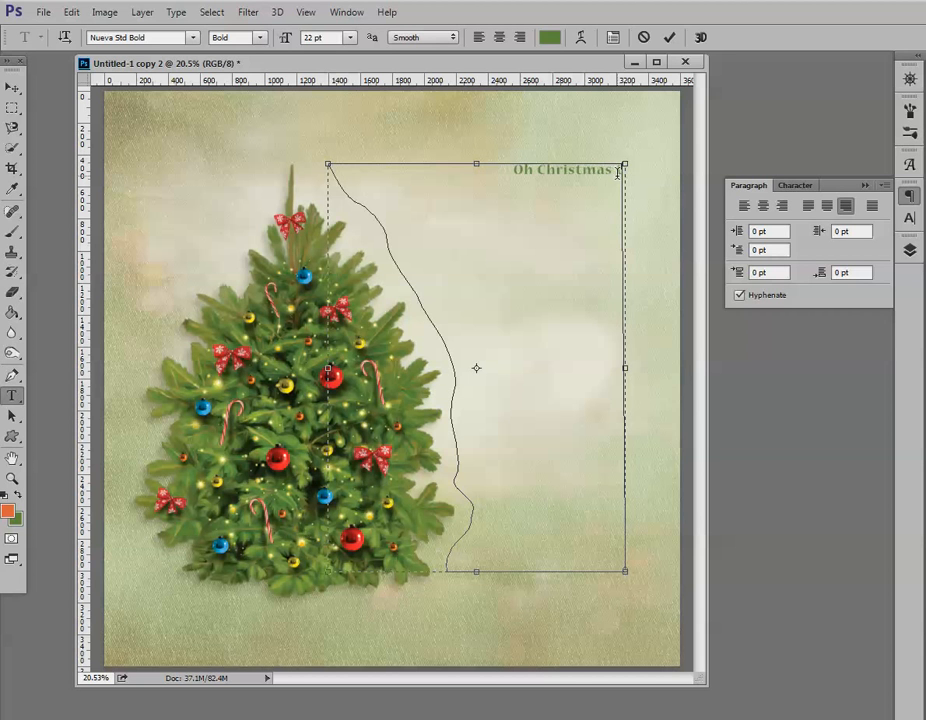
{"action": "type", "text": " Christmas tr"}
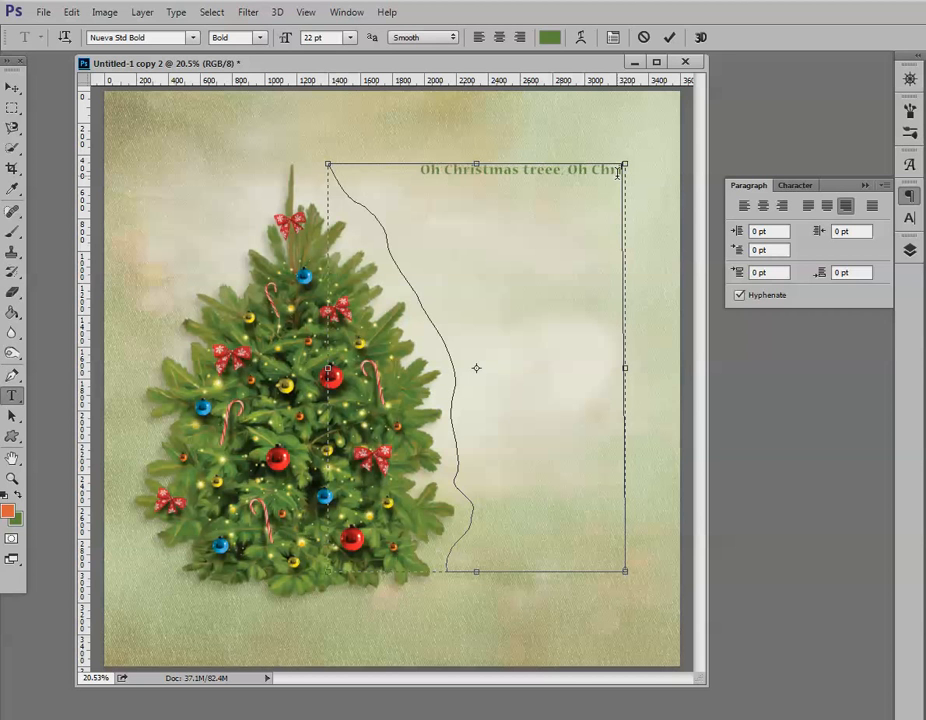
{"action": "type", "text": "ee, Oh"}
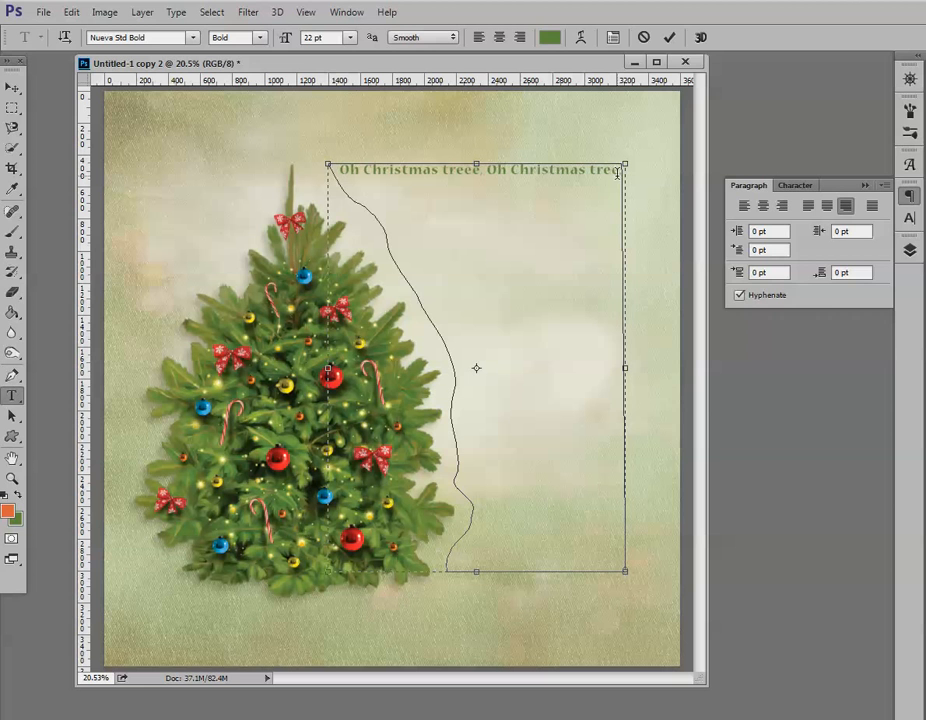
{"action": "type", "text": " Ch"}
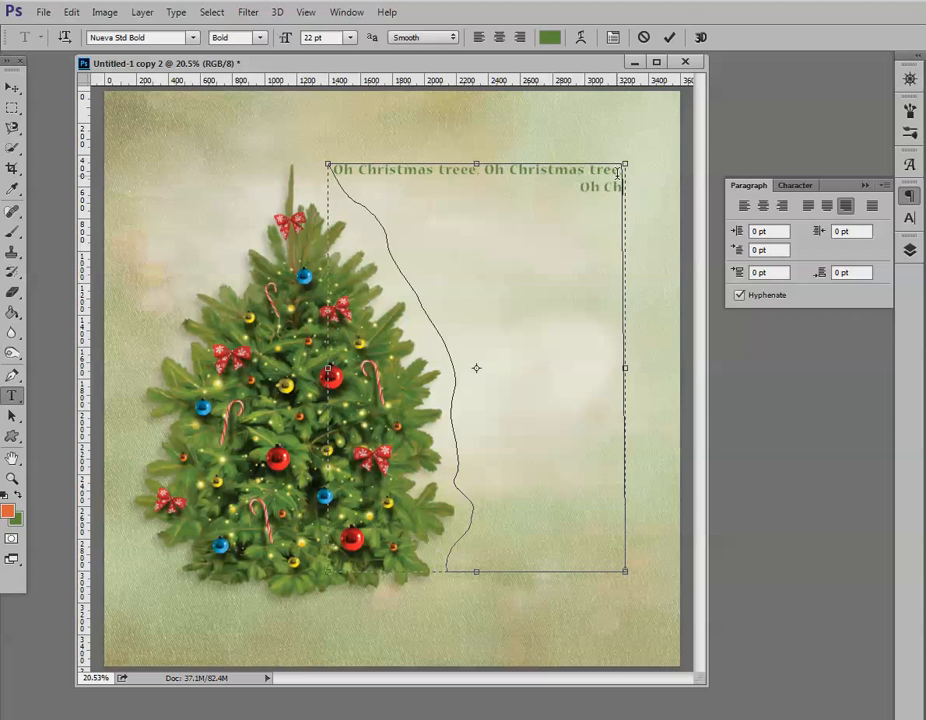
{"action": "type", "text": "ristmas t"}
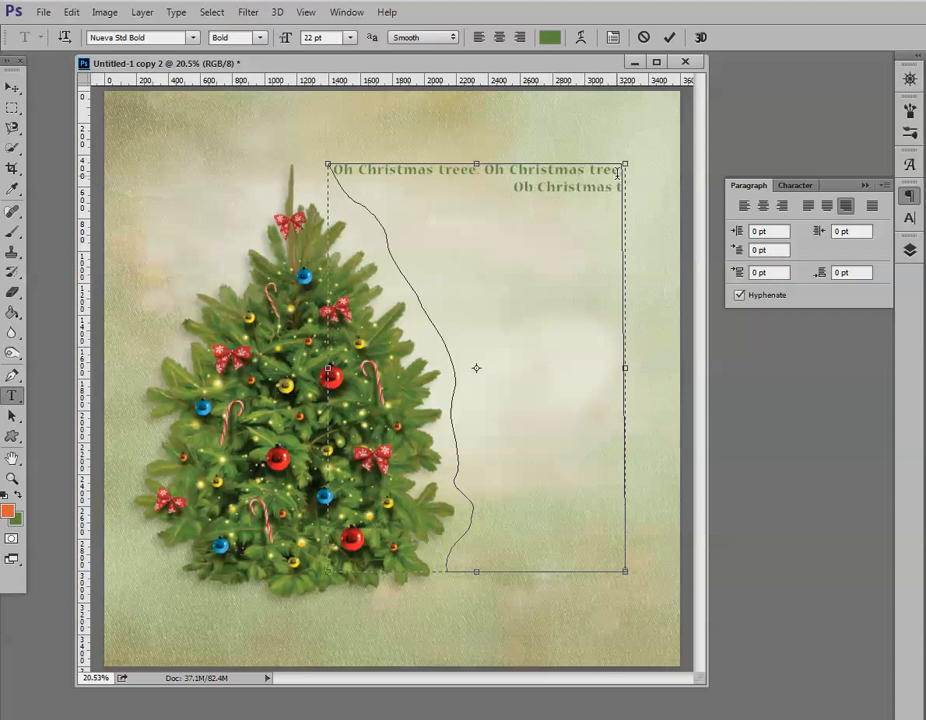
{"action": "type", "text": "ree,"}
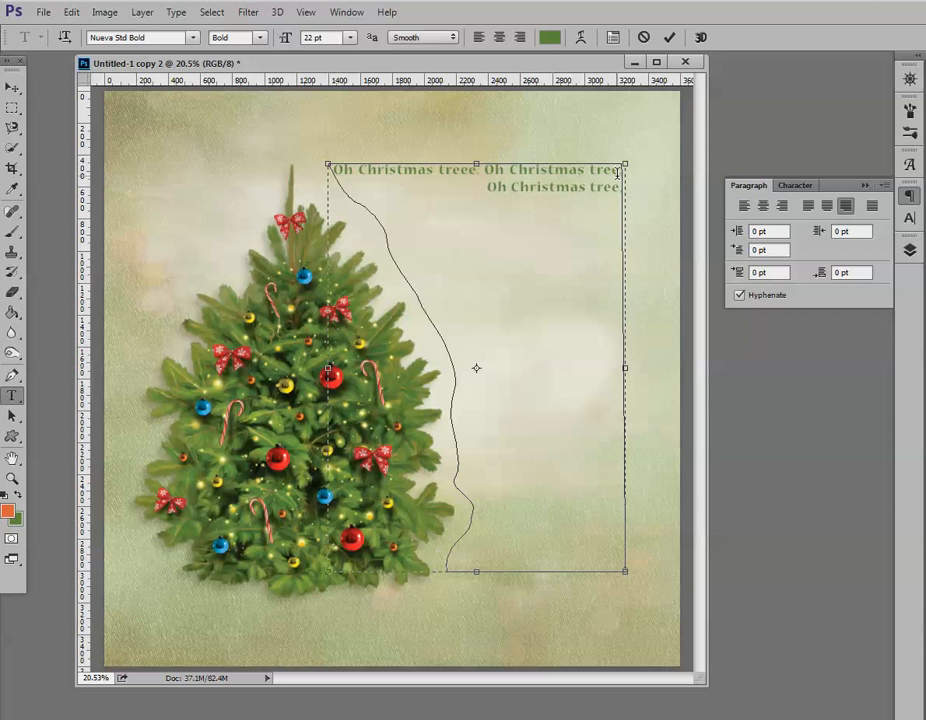
{"action": "type", "text": " Oh Ch"}
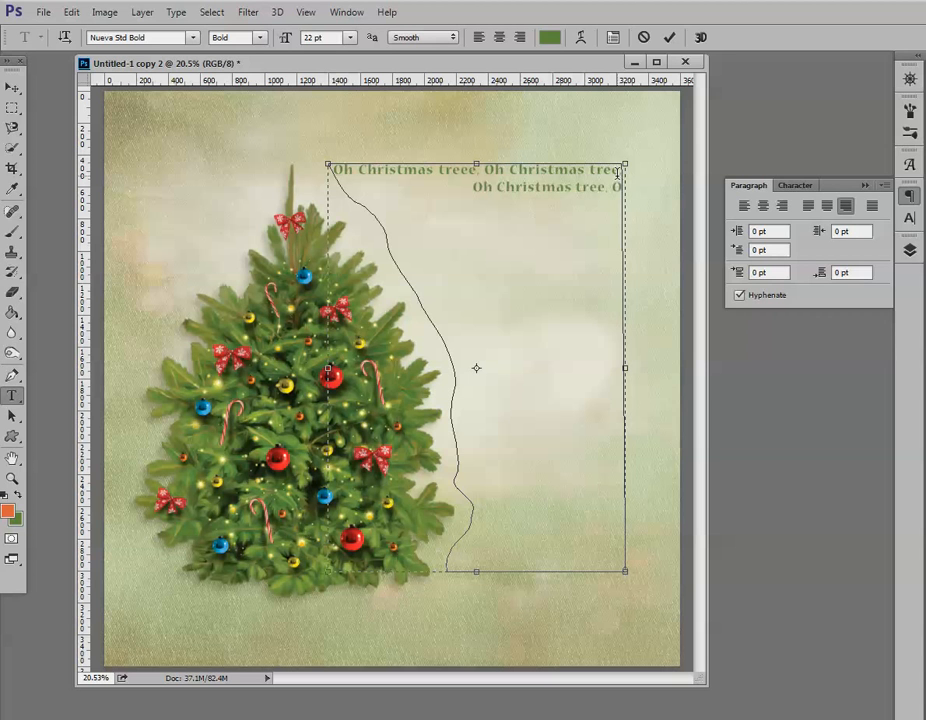
{"action": "type", "text": "ristmas tree"}
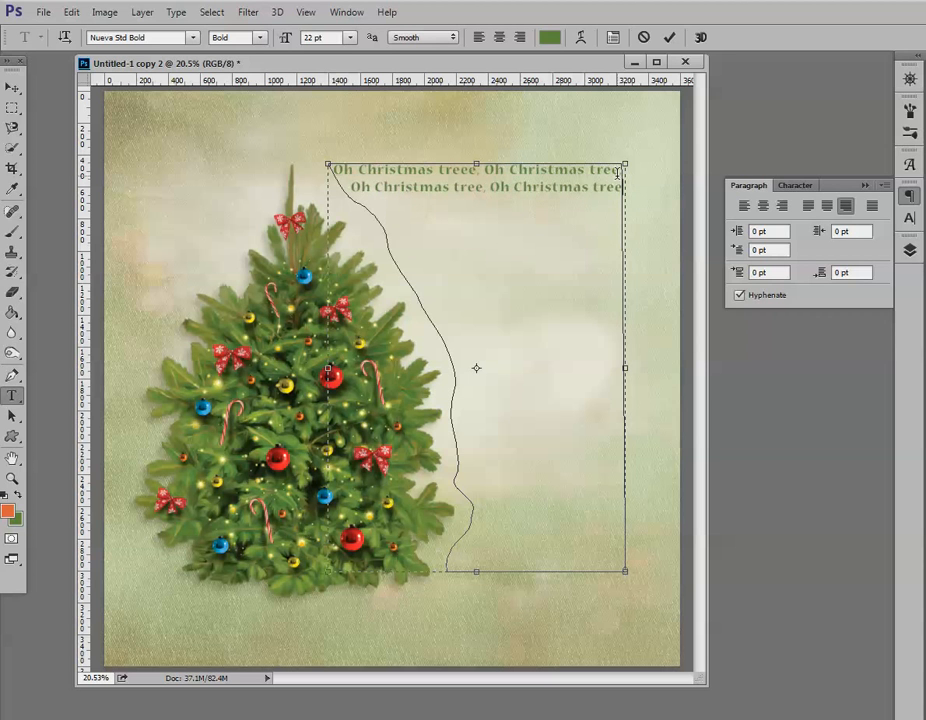
- Hide the new text layer, show the finished lyrics layer directly above the tree layer, and hide the path outline
{"action": "left_click", "coordinate": [910, 252]}
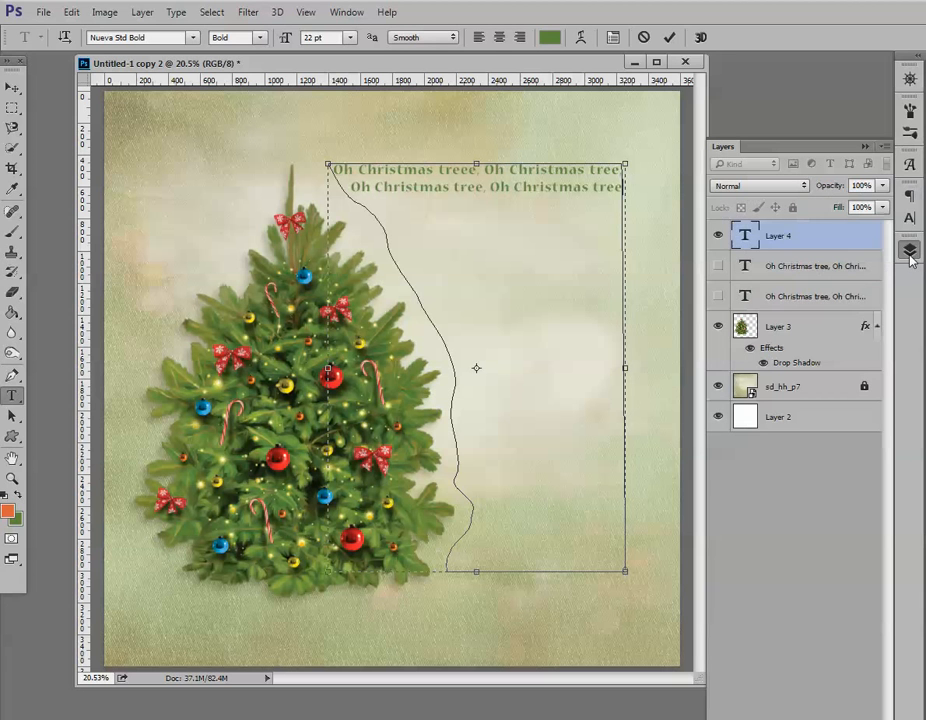
{"action": "left_click", "coordinate": [718, 236]}
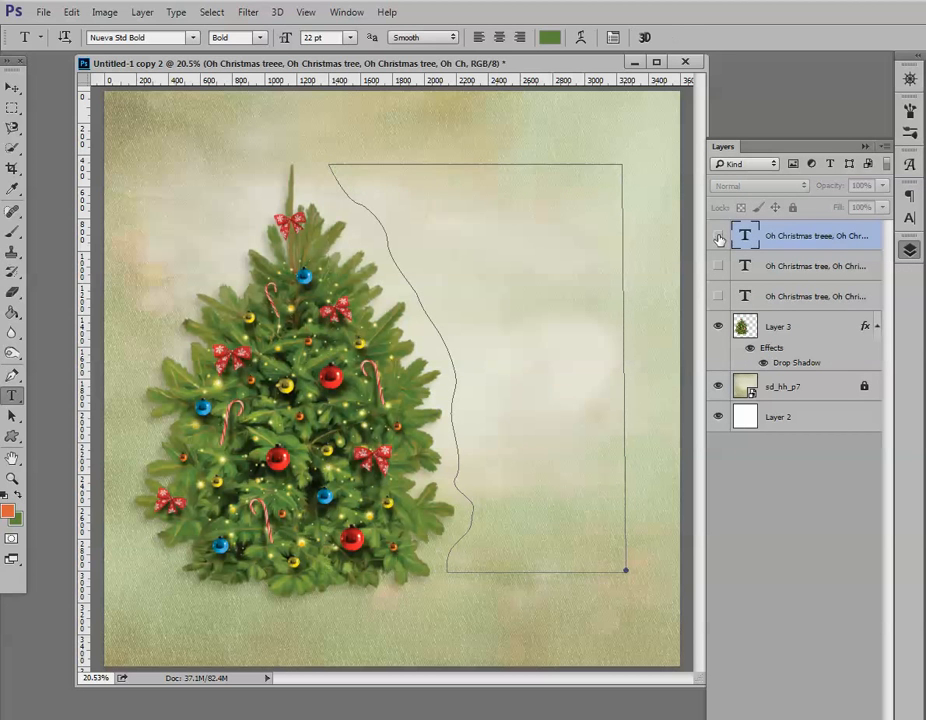
{"action": "left_click", "coordinate": [717, 295]}
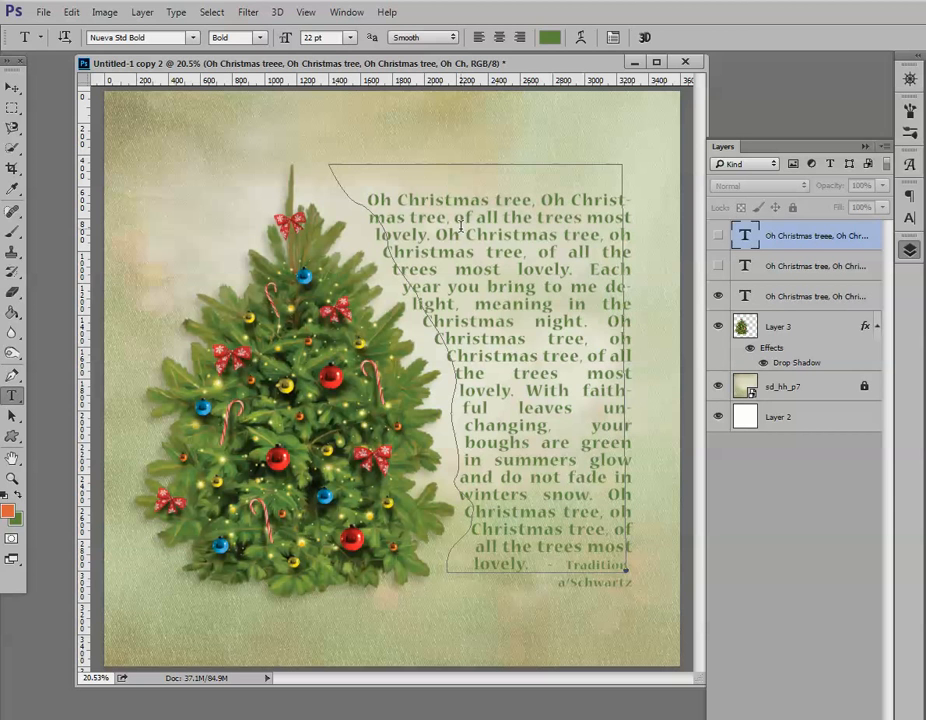
{"action": "key", "text": "ctrl+h"}
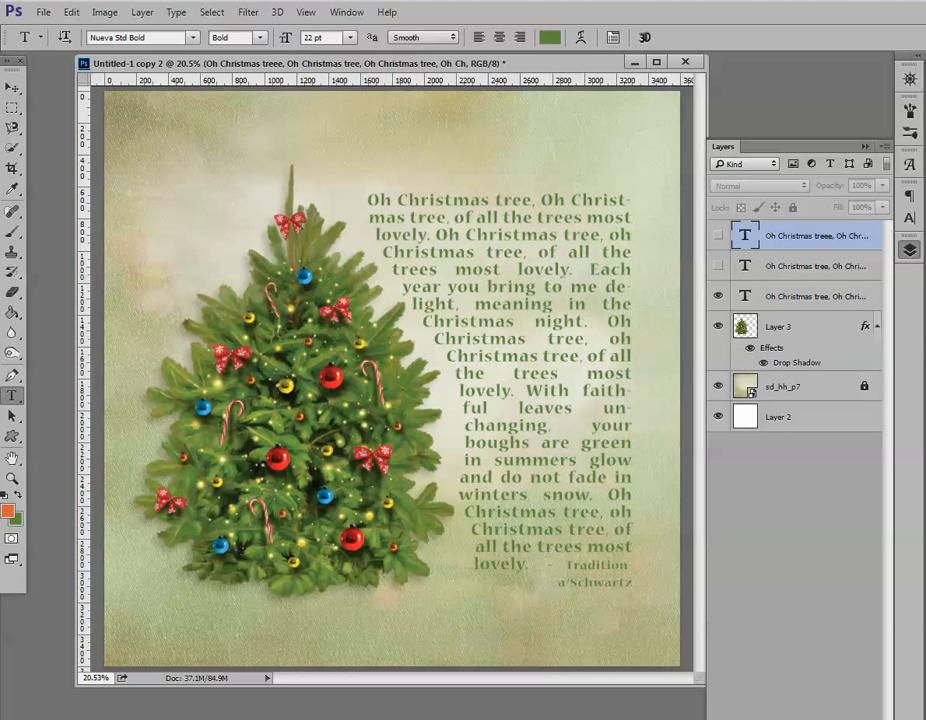
- Display the document's paths, deselect the text layer's path, delete the Work Path permanently, and move the paths list out of the way
{"action": "left_click_drag", "start_coordinate": [925, 236], "coordinate": [741, 246]}
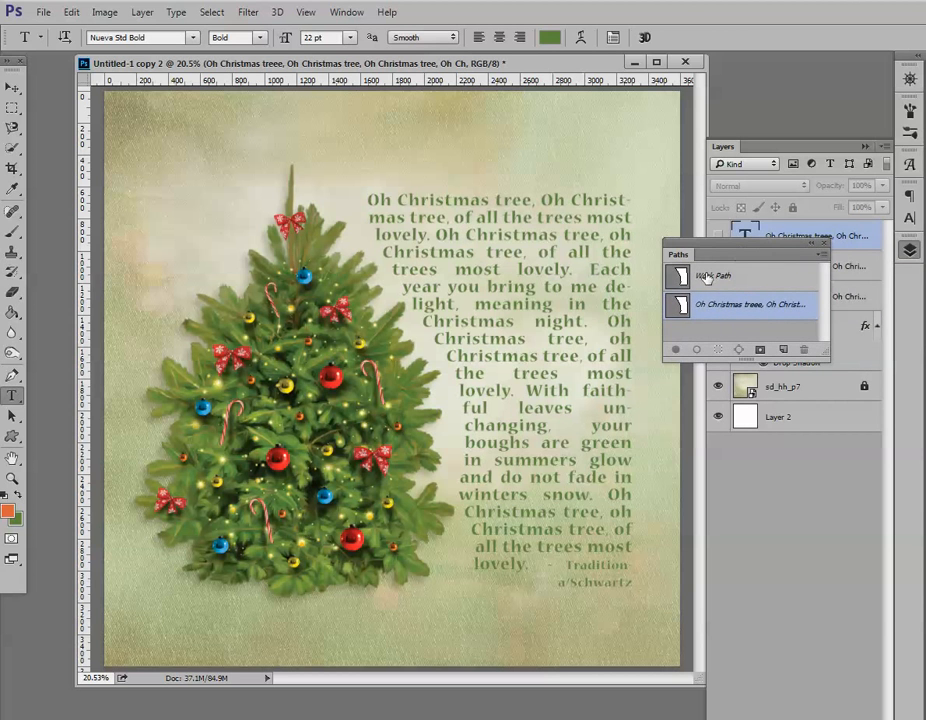
{"action": "left_click", "coordinate": [750, 330]}
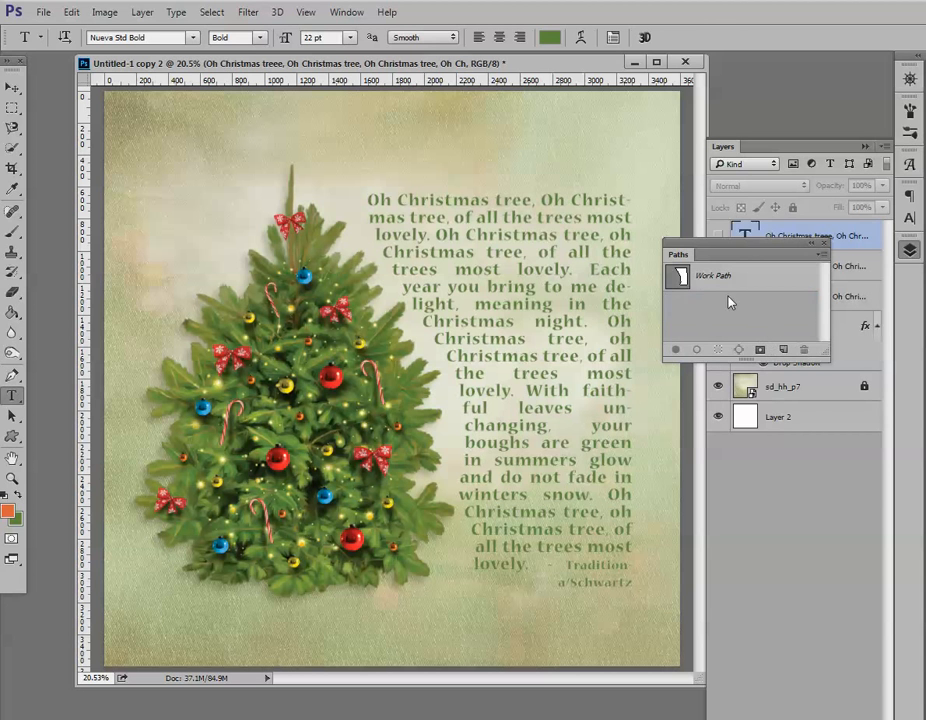
{"action": "left_click", "coordinate": [714, 278]}
{"action": "left_click", "coordinate": [804, 349]}
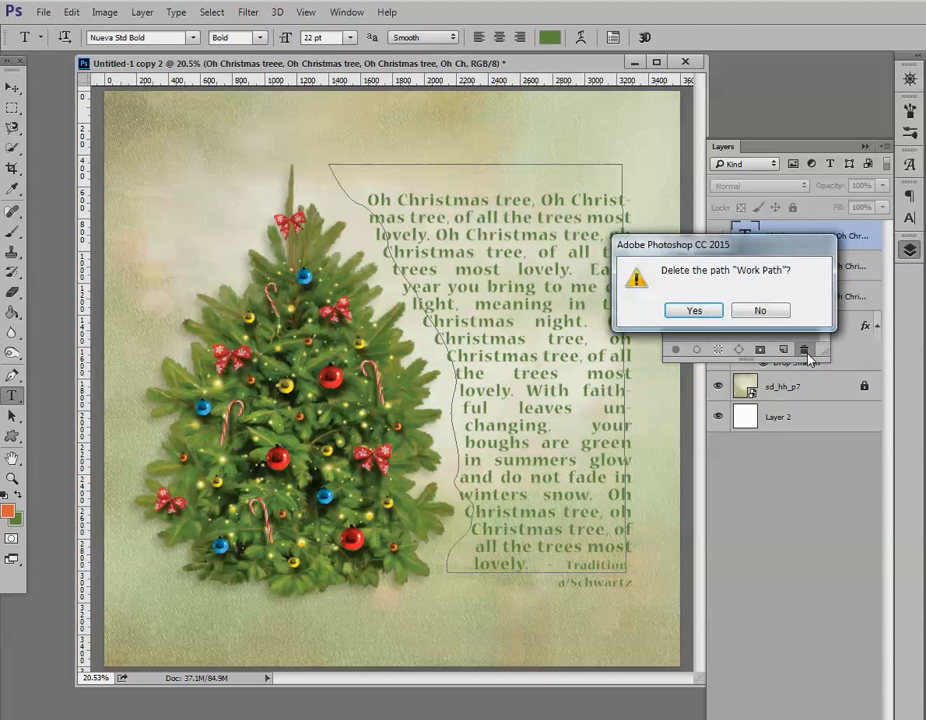
{"action": "left_click", "coordinate": [692, 312]}
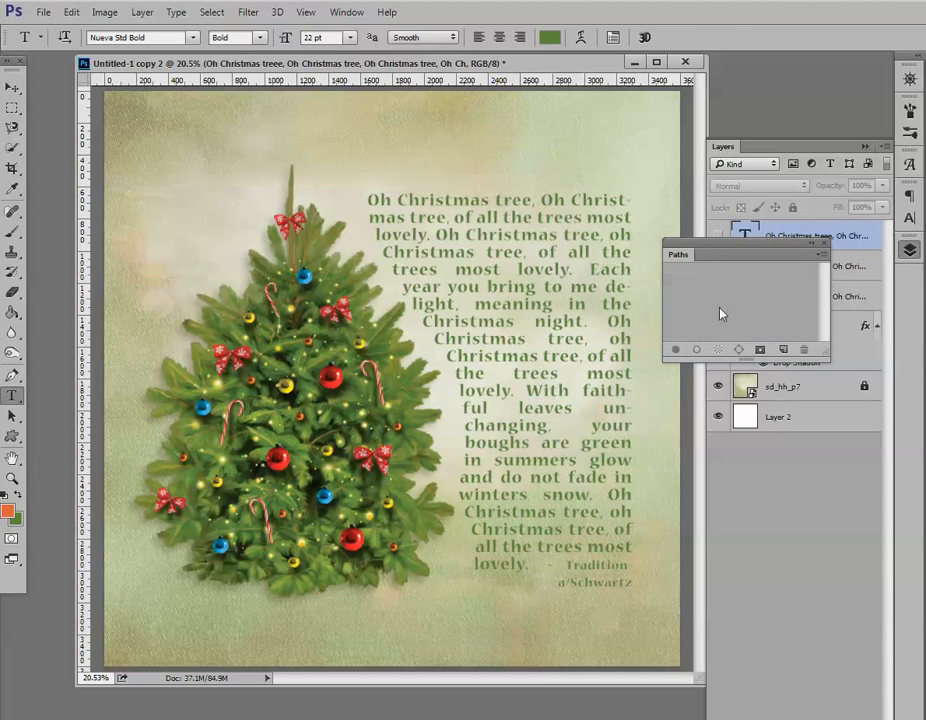
{"action": "left_click_drag", "start_coordinate": [719, 252], "coordinate": [925, 273]}
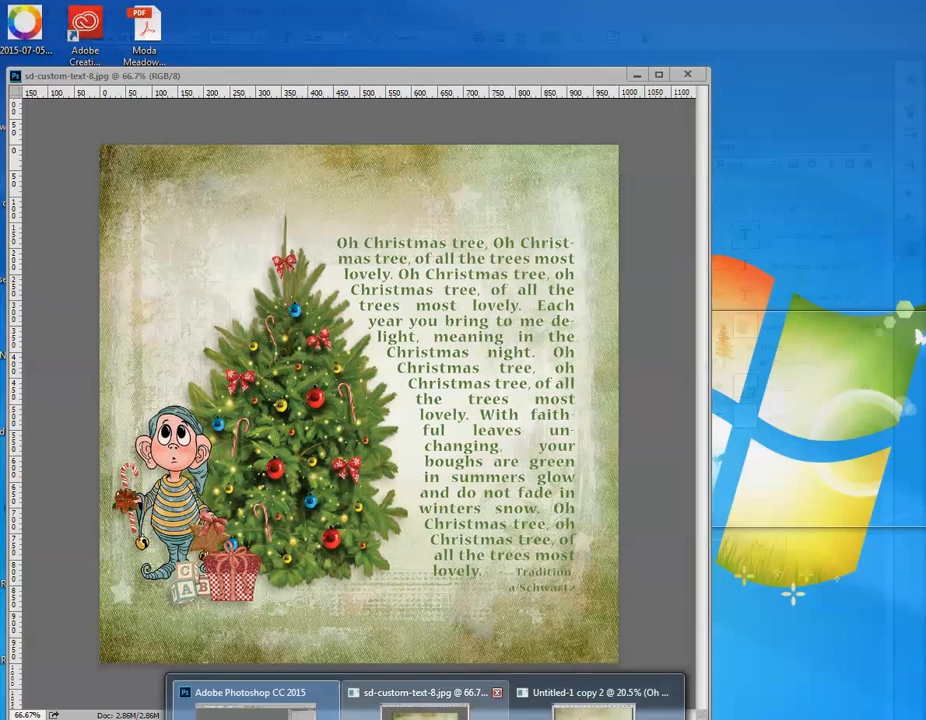
- Switch to the sd-custom-text-8.jpg document and reposition its window to examine the completed Christmas tree page
{"action": "left_click", "coordinate": [424, 708]}
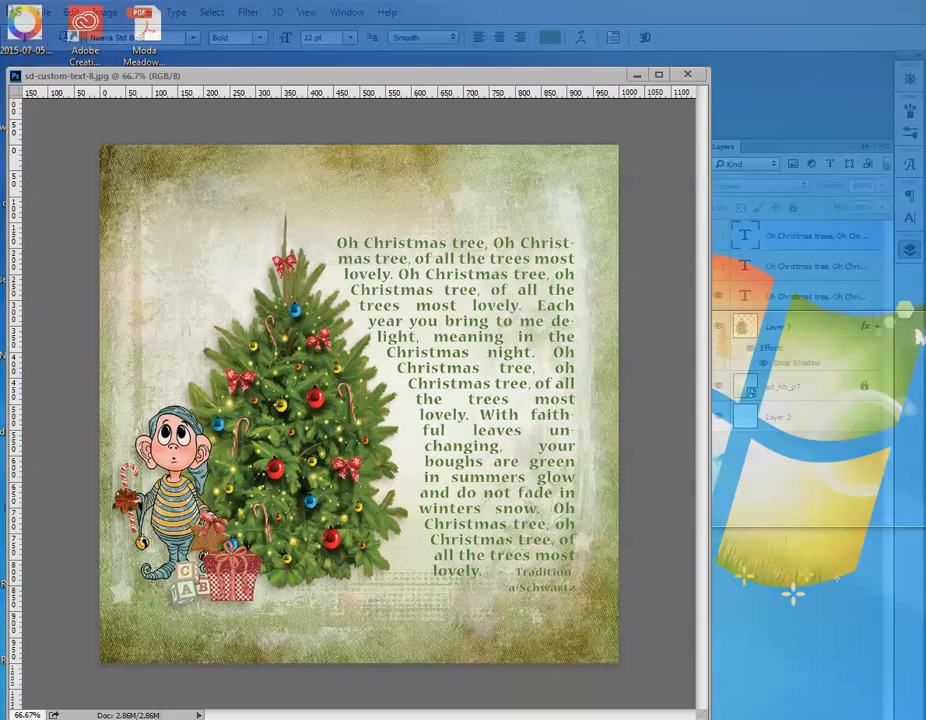
{"action": "left_click_drag", "start_coordinate": [340, 76], "coordinate": [364, 72]}
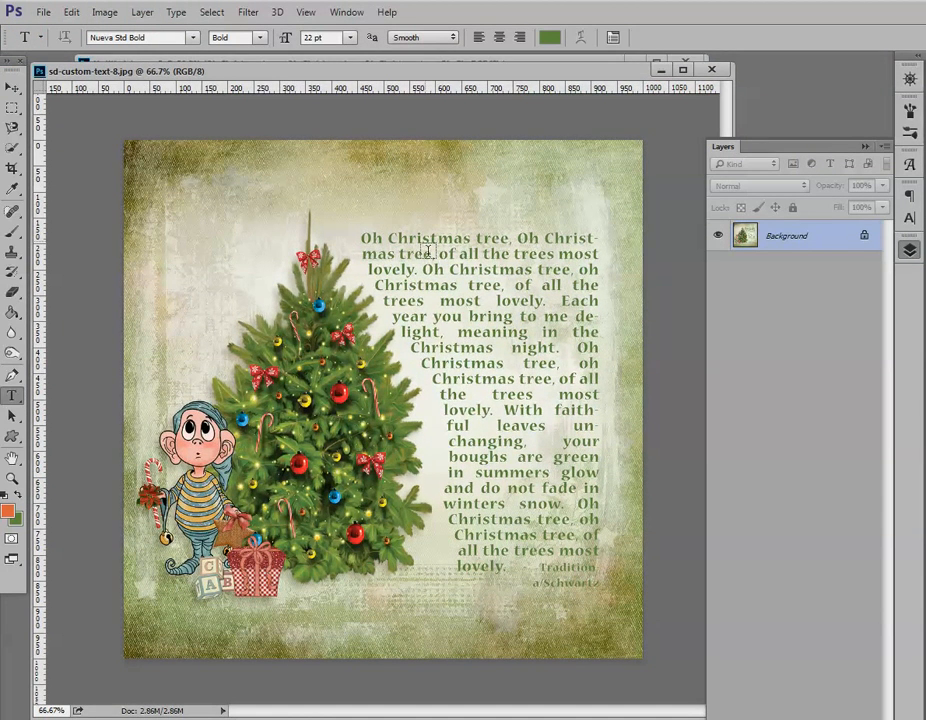